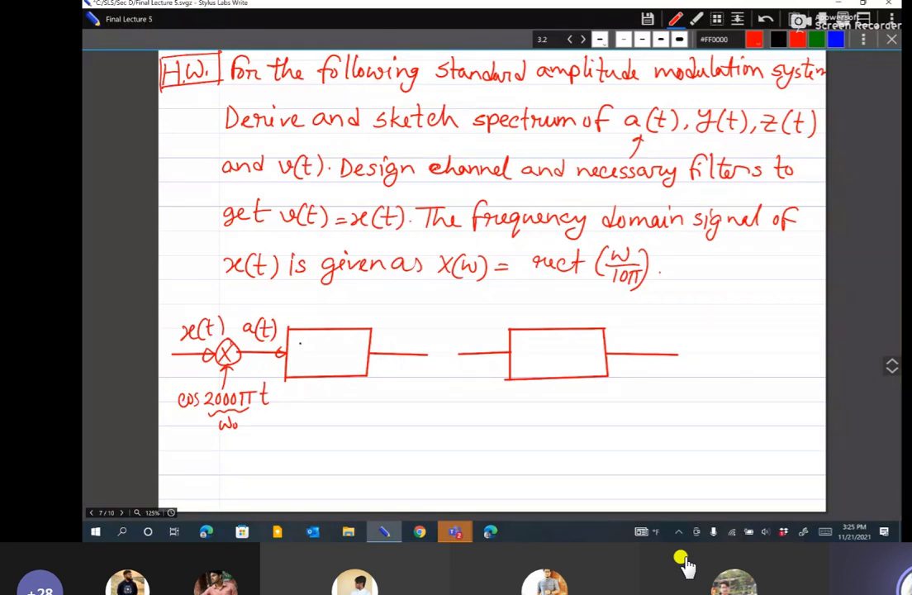
# Double-underline X(ω) in the homework text and label the first empty block "channel hc(t)"
pyautogui.moveTo(448, 283); pyautogui.dragTo(465, 288)
pyautogui.moveTo(306, 341)
pyautogui.mouseDown()
pyautogui.moveTo(298, 348)
pyautogui.moveTo(360, 351)
pyautogui.mouseUp()
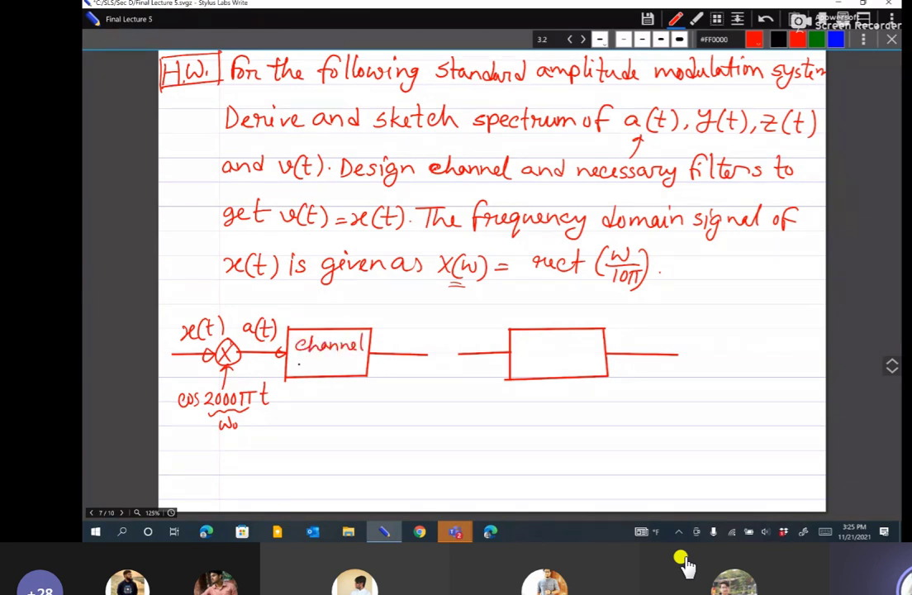
pyautogui.moveTo(304, 355)
pyautogui.mouseDown()
pyautogui.moveTo(310, 373)
pyautogui.moveTo(338, 364)
pyautogui.moveTo(345, 373)
pyautogui.mouseUp()
# Draw a multiplier circle after the channel block with its input node labelled y(t) and an arrow entering from below
pyautogui.moveTo(443, 340)
pyautogui.mouseDown()
pyautogui.moveTo(427, 363)
pyautogui.moveTo(444, 342)
pyautogui.moveTo(407, 354)
pyautogui.mouseUp()
pyautogui.moveTo(386, 319); pyautogui.dragTo(397, 336)
pyautogui.moveTo(408, 317)
pyautogui.mouseDown()
pyautogui.moveTo(405, 334)
pyautogui.moveTo(417, 334)
pyautogui.mouseUp()
pyautogui.moveTo(424, 315)
pyautogui.mouseDown()
pyautogui.moveTo(434, 360)
pyautogui.moveTo(447, 360)
pyautogui.mouseUp()
pyautogui.moveTo(438, 367); pyautogui.dragTo(436, 395)
pyautogui.moveTo(432, 377); pyautogui.dragTo(440, 376)
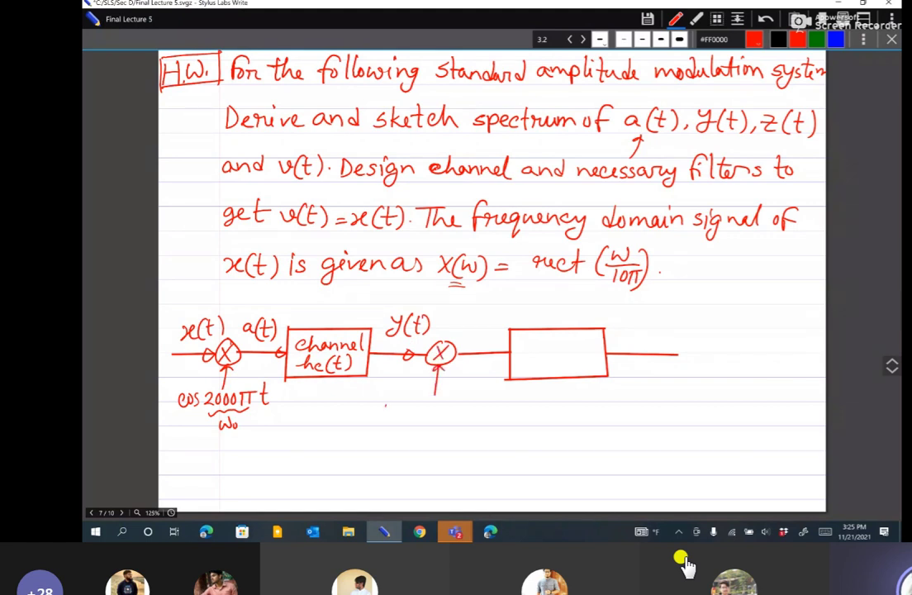
# Write the carrier cos2000πt beneath the second multiplier's arrow
pyautogui.moveTo(385, 404); pyautogui.dragTo(385, 413)
pyautogui.moveTo(393, 405); pyautogui.dragTo(393, 405)
pyautogui.moveTo(404, 404); pyautogui.dragTo(397, 413)
pyautogui.moveTo(413, 408)
pyautogui.mouseDown()
pyautogui.moveTo(426, 414)
pyautogui.moveTo(431, 405)
pyautogui.mouseUp()
pyautogui.moveTo(441, 404); pyautogui.dragTo(449, 405)
pyautogui.moveTo(459, 405); pyautogui.dragTo(459, 414)
pyautogui.moveTo(465, 404)
pyautogui.mouseDown()
pyautogui.moveTo(465, 414)
pyautogui.moveTo(468, 403)
pyautogui.mouseUp()
pyautogui.moveTo(477, 396); pyautogui.dragTo(479, 414)
pyautogui.moveTo(474, 404); pyautogui.dragTo(485, 404)
# Label the second multiplier's output z(t) and write "Filter" inside the second block
pyautogui.moveTo(484, 350)
pyautogui.mouseDown()
pyautogui.moveTo(480, 337)
pyautogui.moveTo(492, 337)
pyautogui.mouseUp()
pyautogui.moveTo(488, 327)
pyautogui.mouseDown()
pyautogui.moveTo(527, 349)
pyautogui.moveTo(538, 330)
pyautogui.mouseUp()
pyautogui.moveTo(527, 341); pyautogui.dragTo(536, 340)
pyautogui.moveTo(541, 334); pyautogui.dragTo(545, 350)
pyautogui.moveTo(555, 331); pyautogui.dragTo(554, 350)
pyautogui.moveTo(550, 337); pyautogui.dragTo(561, 336)
pyautogui.moveTo(564, 342); pyautogui.dragTo(583, 341)
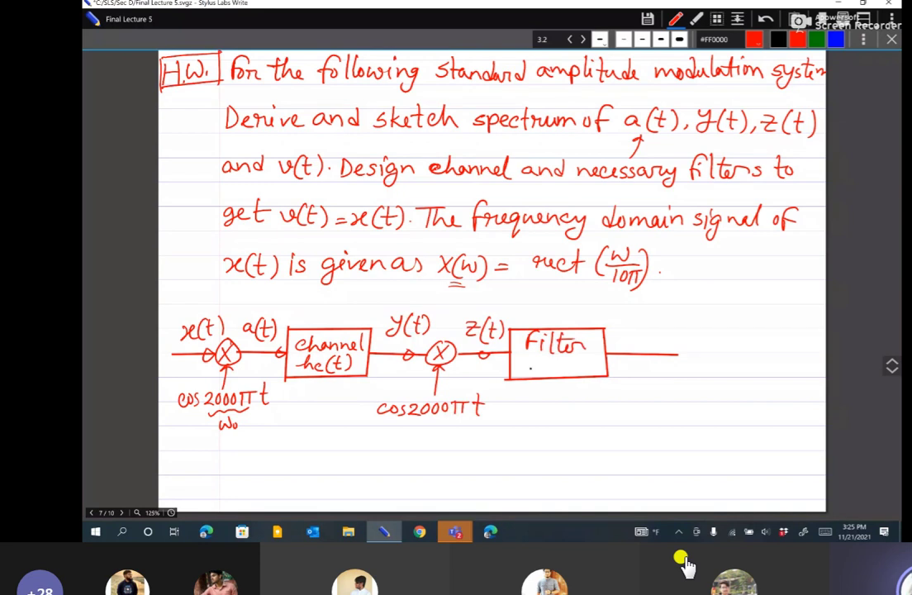
# Write the function-of-t label under "Filter" inside the block and label the output signal at the end of the diagram
pyautogui.moveTo(533, 361); pyautogui.dragTo(538, 377)
pyautogui.moveTo(544, 369); pyautogui.dragTo(565, 376)
pyautogui.moveTo(575, 356); pyautogui.dragTo(575, 375)
pyautogui.moveTo(571, 363); pyautogui.dragTo(580, 363)
pyautogui.moveTo(582, 356); pyautogui.dragTo(584, 376)
pyautogui.moveTo(663, 354)
pyautogui.mouseDown()
pyautogui.moveTo(703, 345)
pyautogui.moveTo(710, 358)
pyautogui.moveTo(724, 357)
pyautogui.mouseUp()
pyautogui.moveTo(717, 346); pyautogui.dragTo(729, 345)
pyautogui.moveTo(735, 337); pyautogui.dragTo(738, 358)
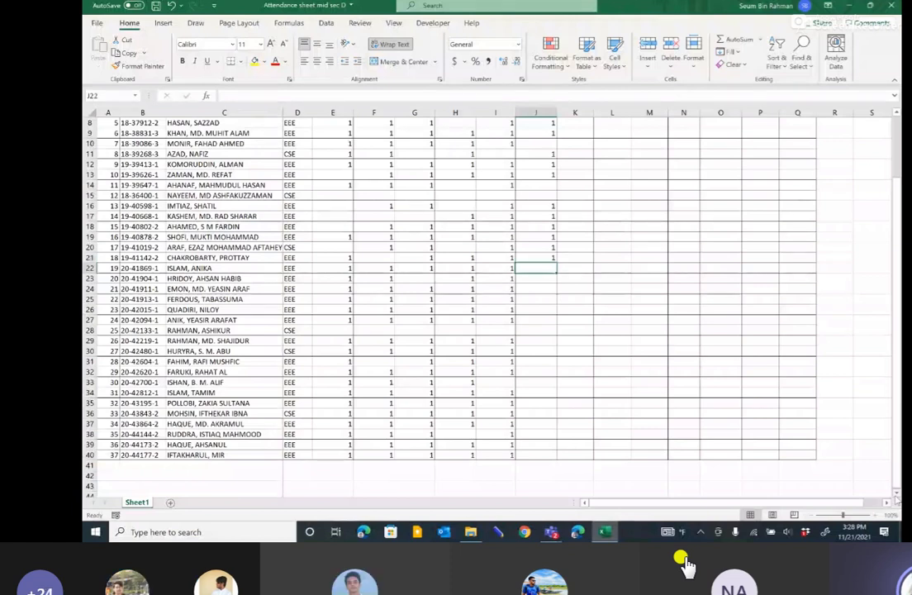
# In the Excel attendance sheet, enter 1 in cells J22 to J24 of the 21.11.2021 column
pyautogui.write('1')
pyautogui.press('Return')
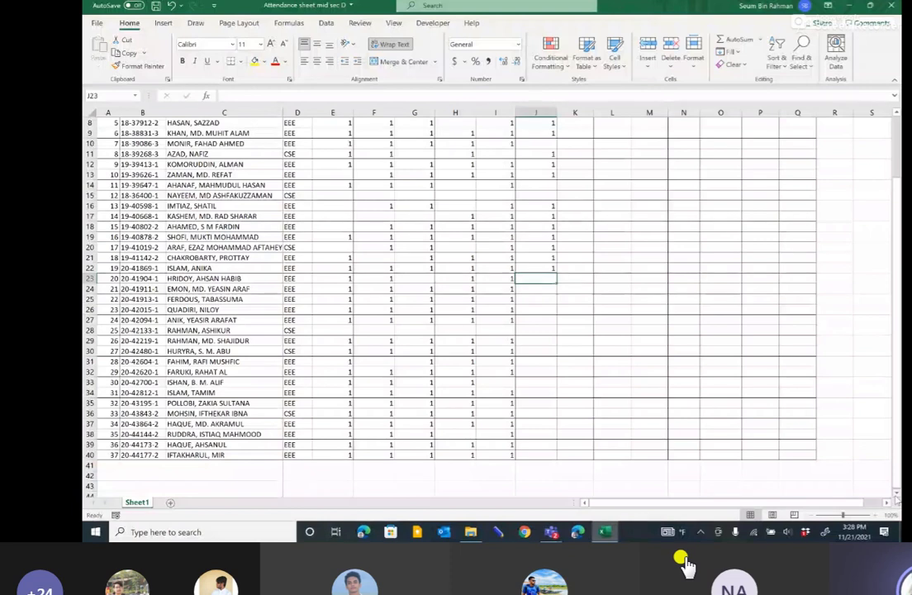
pyautogui.write('1')
pyautogui.press('Return')
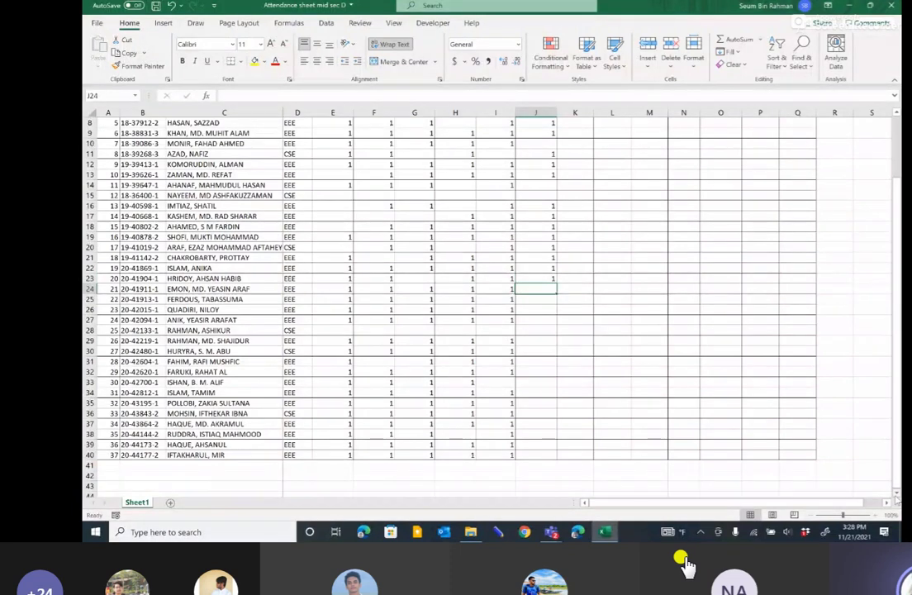
pyautogui.write('1')
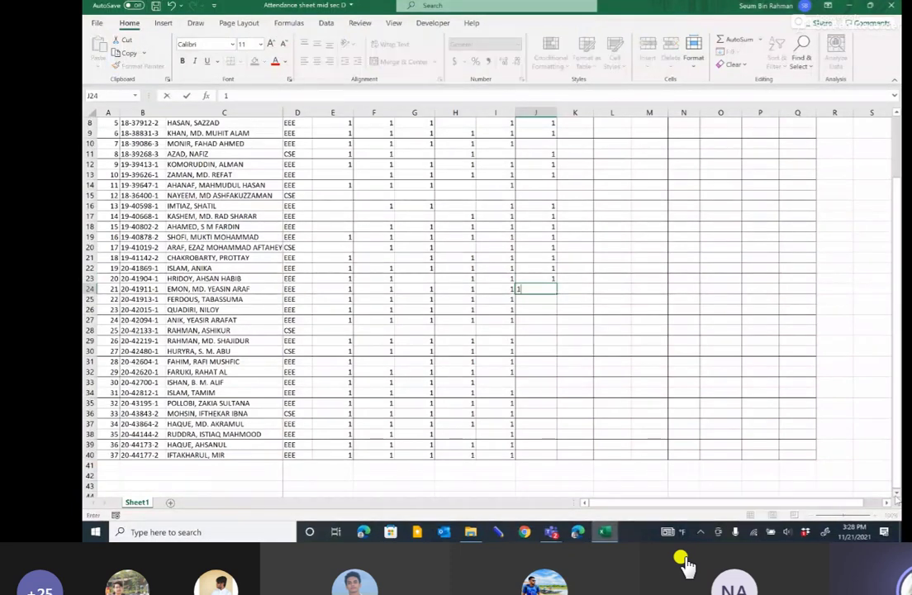
pyautogui.press('Return')
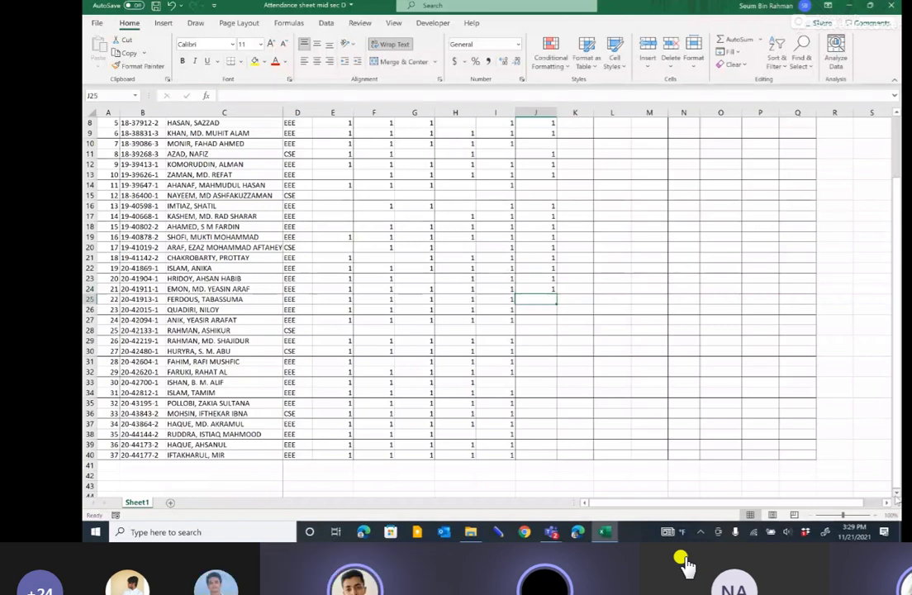
# Go back up the 21.11.2021 column and enter 1 in cell J14
pyautogui.press('Up')
pyautogui.press('Up')
pyautogui.press('Up')
pyautogui.press('Up')
pyautogui.press('Up')
pyautogui.press('Up')
pyautogui.press('Up')
pyautogui.press('Up')
pyautogui.press('Up')
pyautogui.press('Up')
pyautogui.press('Up')
pyautogui.write('1')
pyautogui.press('Down')
# Enter 1 in cells J25, J26 and J27 of the 21.11.2021 column
pyautogui.press('Down')
pyautogui.press('Down')
pyautogui.press('Down')
pyautogui.press('Down')
pyautogui.press('Down')
pyautogui.press('Down')
pyautogui.press('Down')
pyautogui.press('Down')
pyautogui.press('Down')
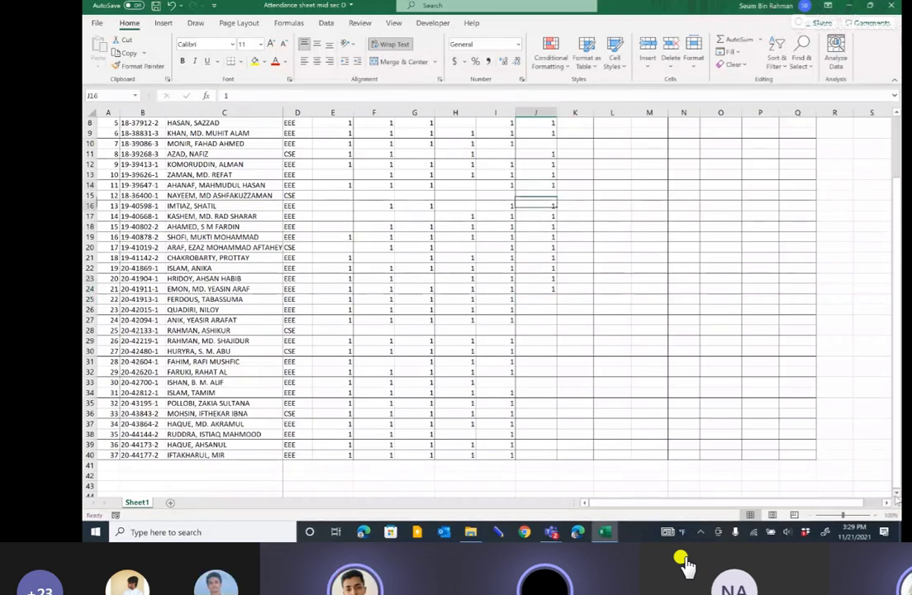
pyautogui.press('Down')
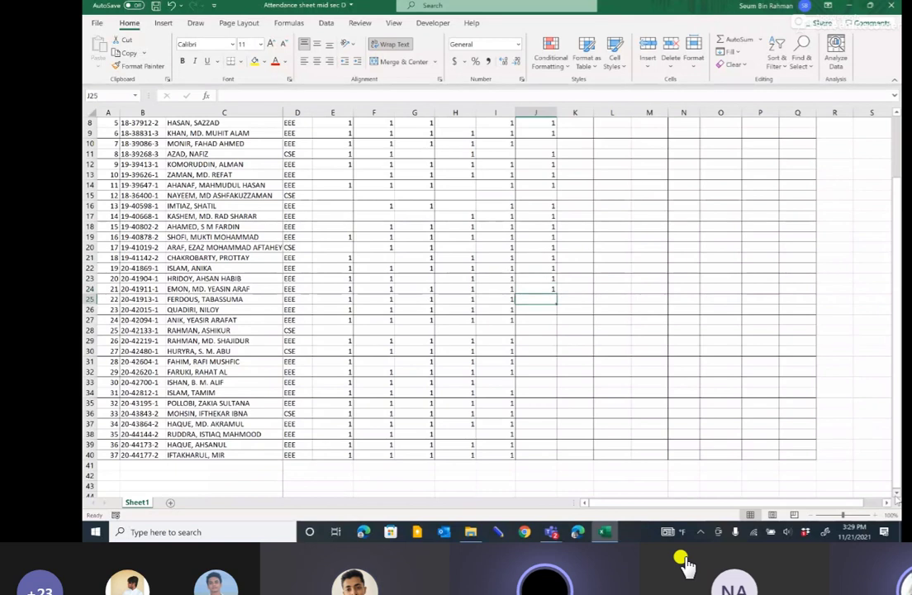
pyautogui.write('1')
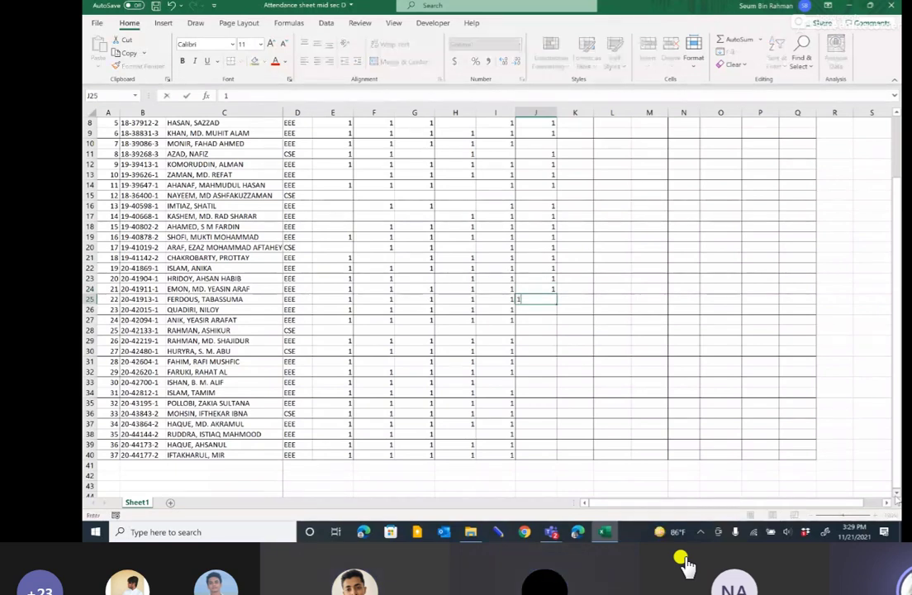
pyautogui.press('Return')
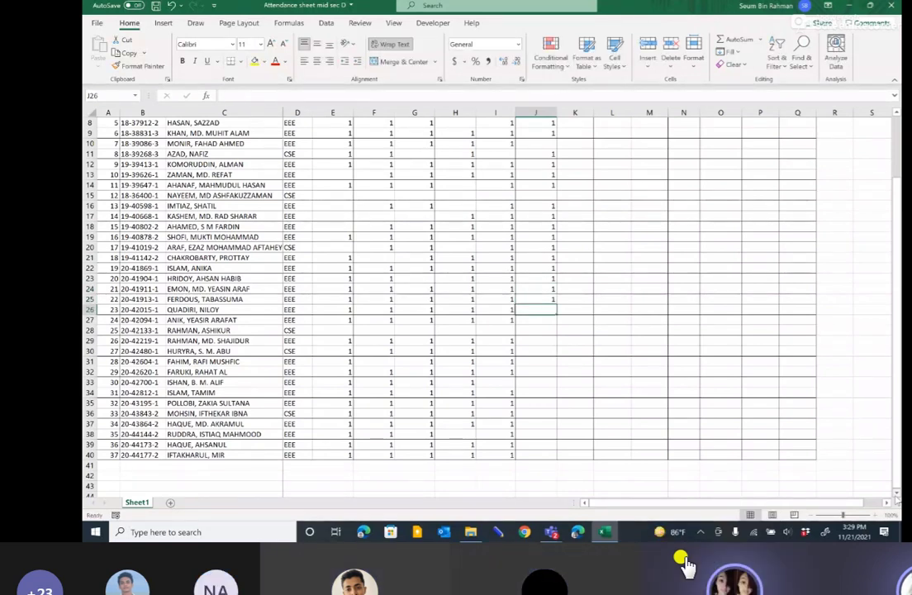
pyautogui.press('Down')
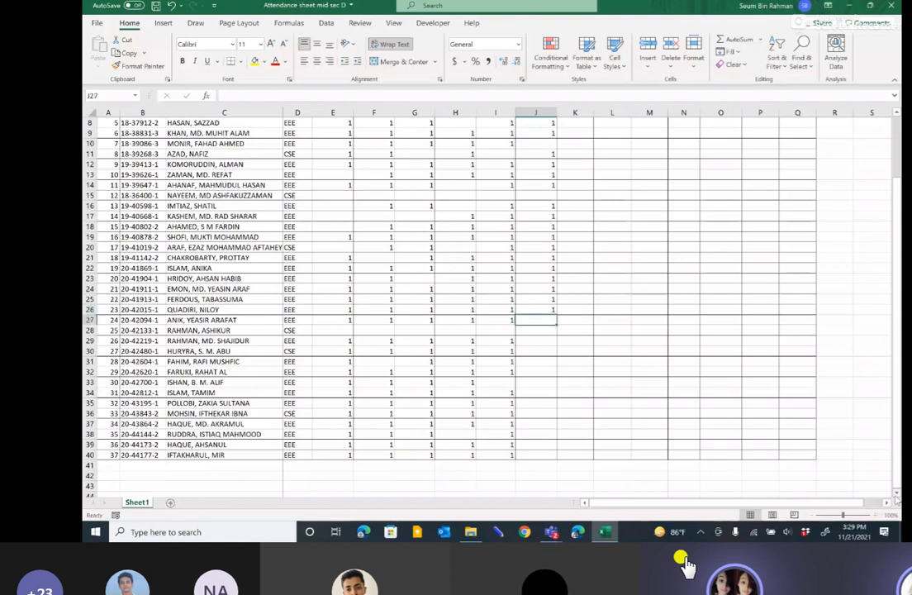
pyautogui.write('1')
pyautogui.press('Return')
# Leave J28 blank and enter 1 in cells J29, J30 and J31
pyautogui.press('Down')
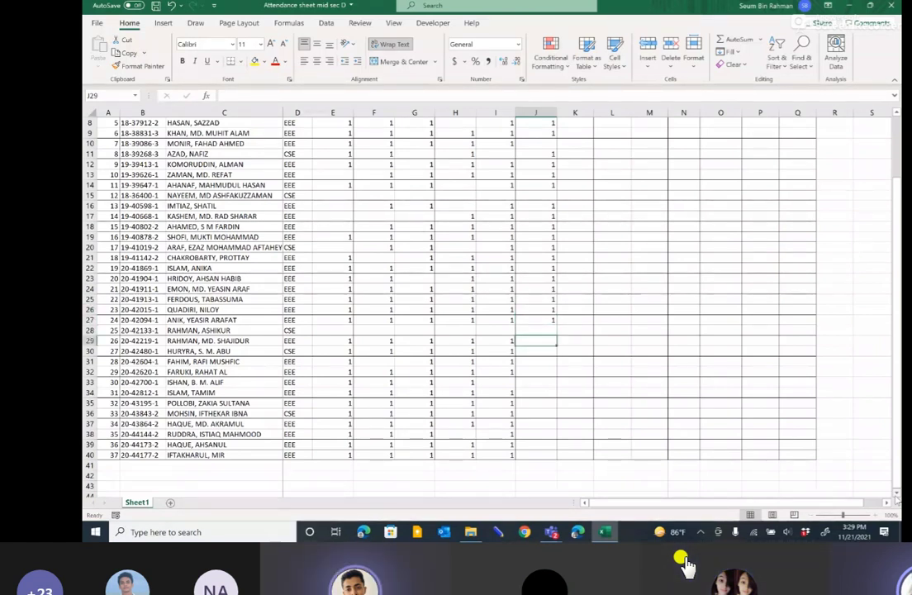
pyautogui.press('Down')
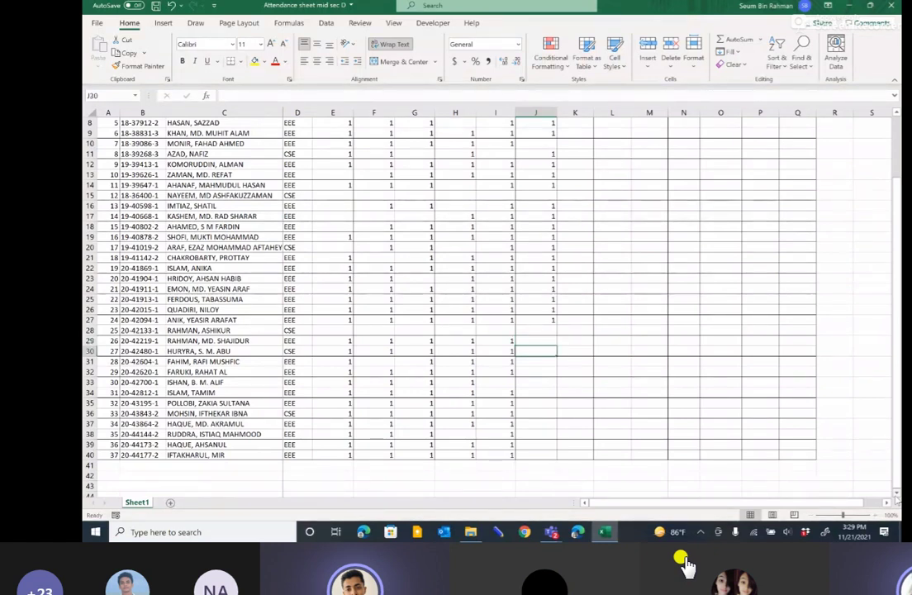
pyautogui.write('1')
pyautogui.press('Return')
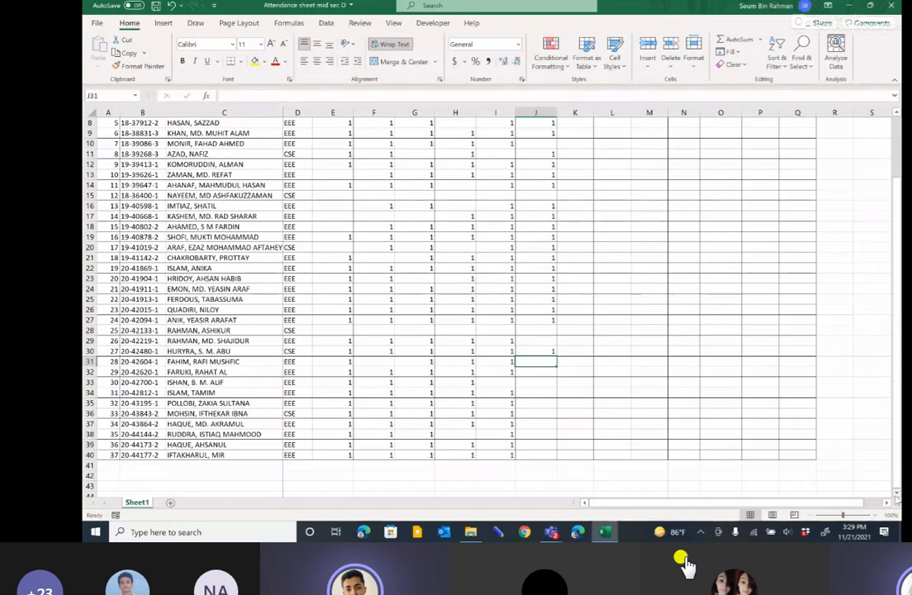
pyautogui.write('1')
pyautogui.hotkey('ctrl', 'Return')
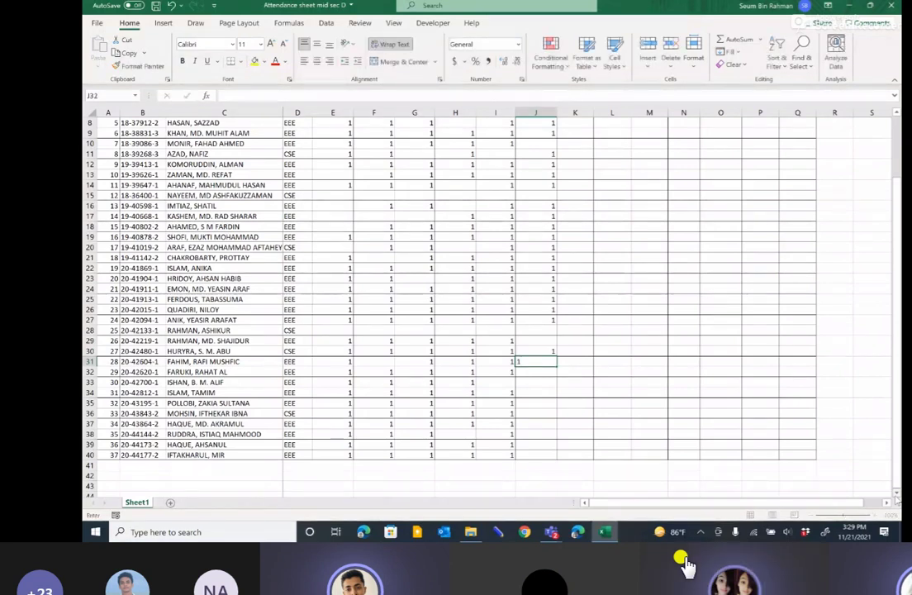
pyautogui.press('Down')
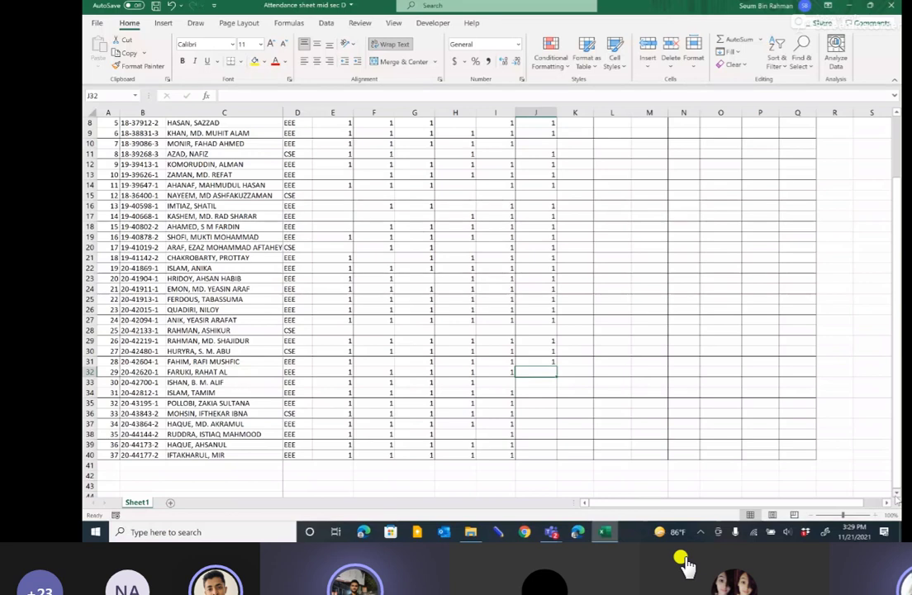
# Mark attendance with 1 in cells J32, J33 and J34
pyautogui.write('1')
pyautogui.press('Return')
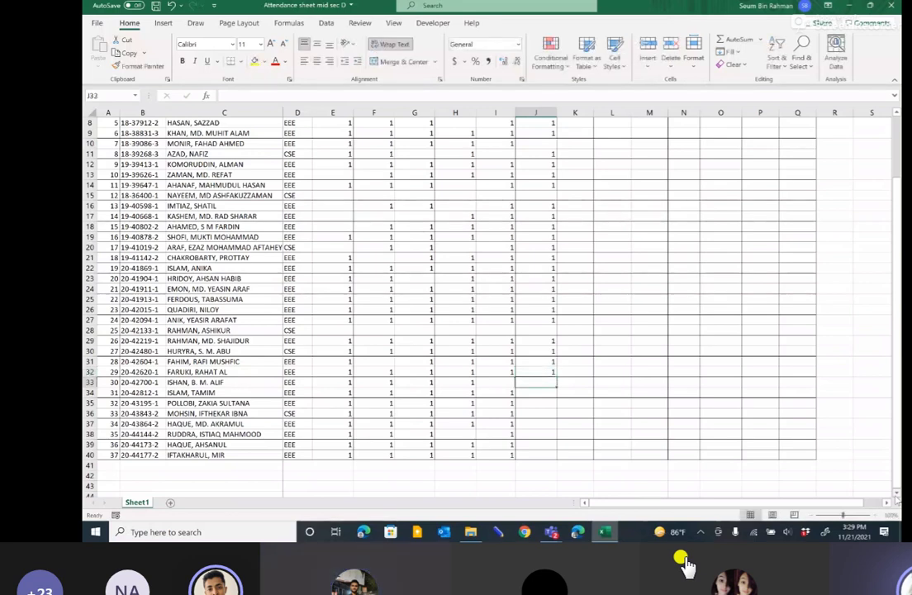
pyautogui.write('1')
pyautogui.press('Return')
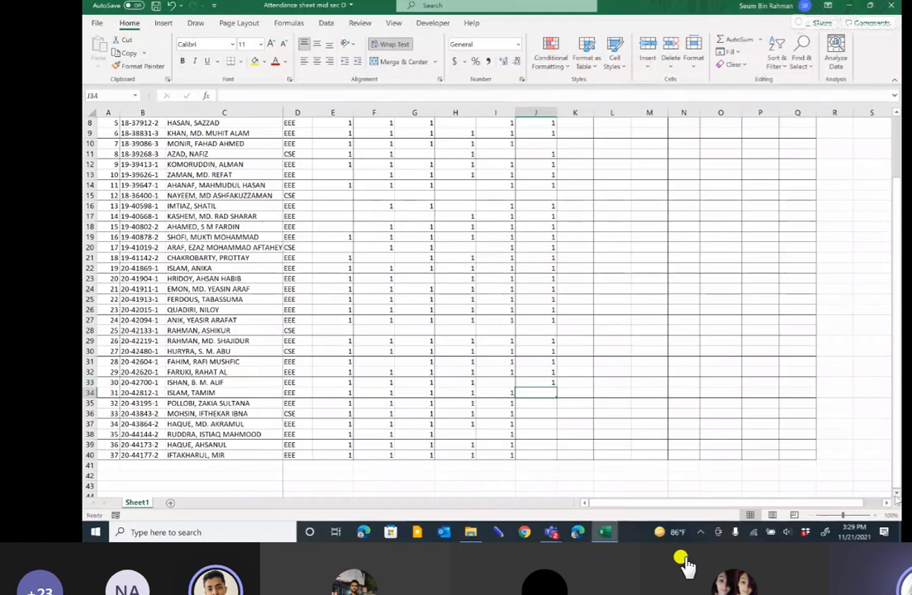
pyautogui.write('1')
pyautogui.press('Return')
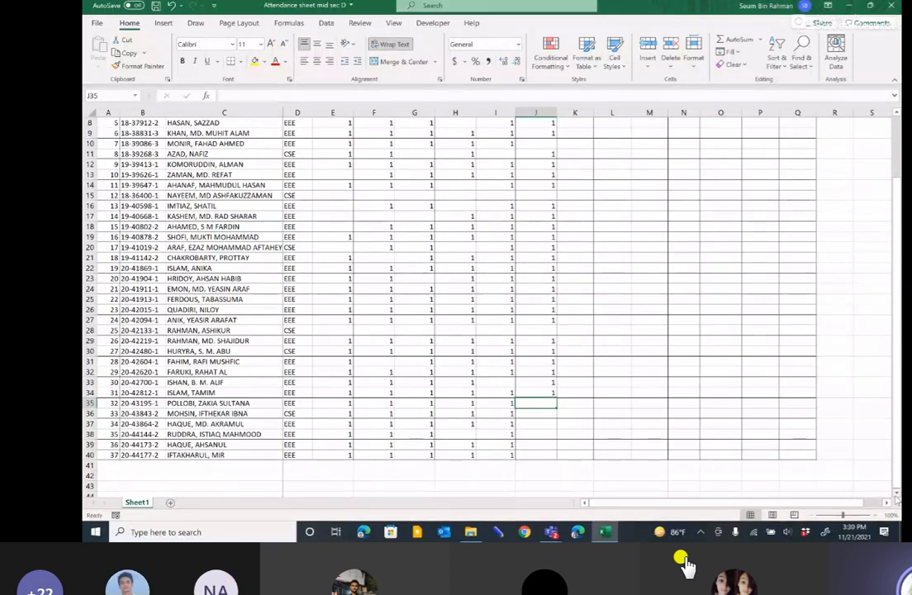
# Leave J35 blank and enter 1 in cells J36 through J40 to complete the column
pyautogui.press('Down')
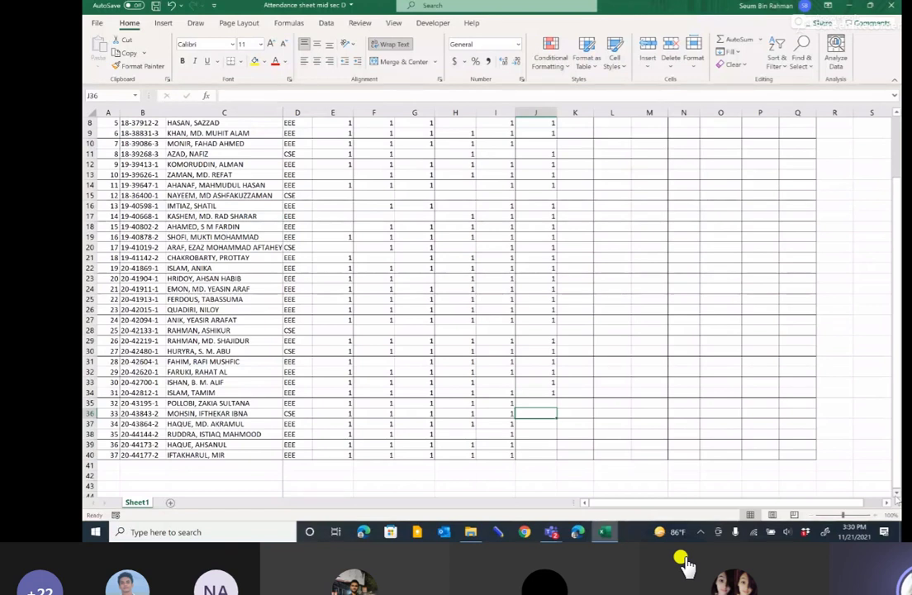
pyautogui.write('1')
pyautogui.press('Return')
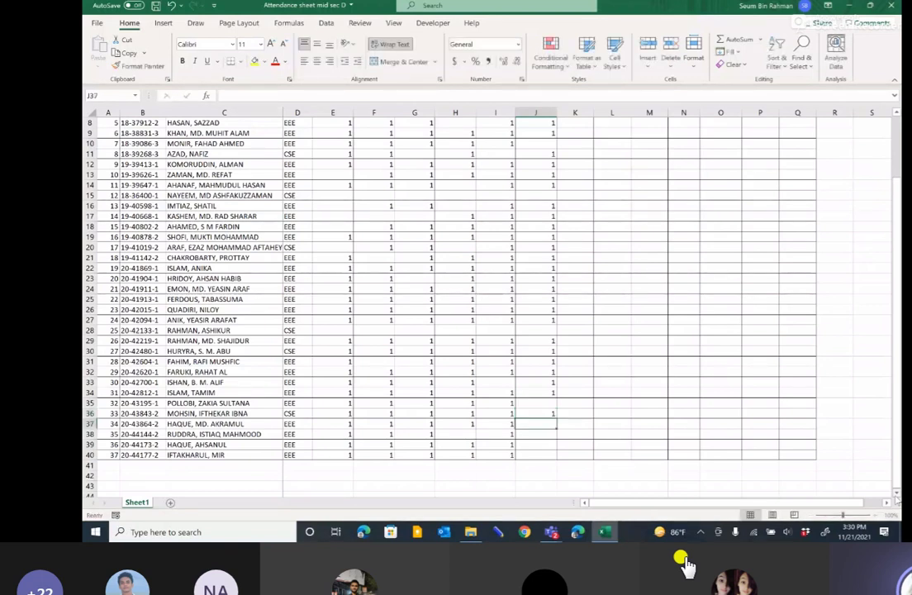
pyautogui.write('1')
pyautogui.press('Return')
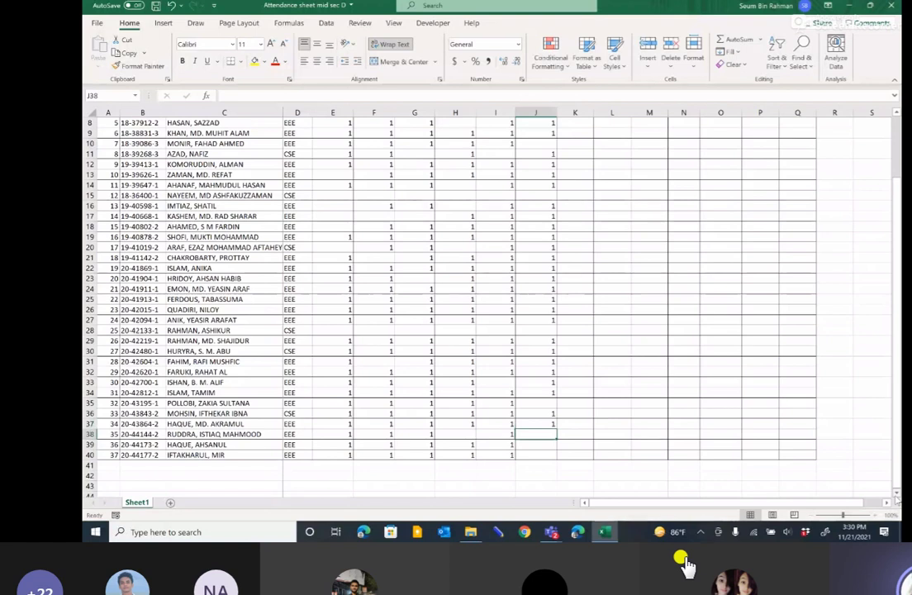
pyautogui.write('1')
pyautogui.press('Return')
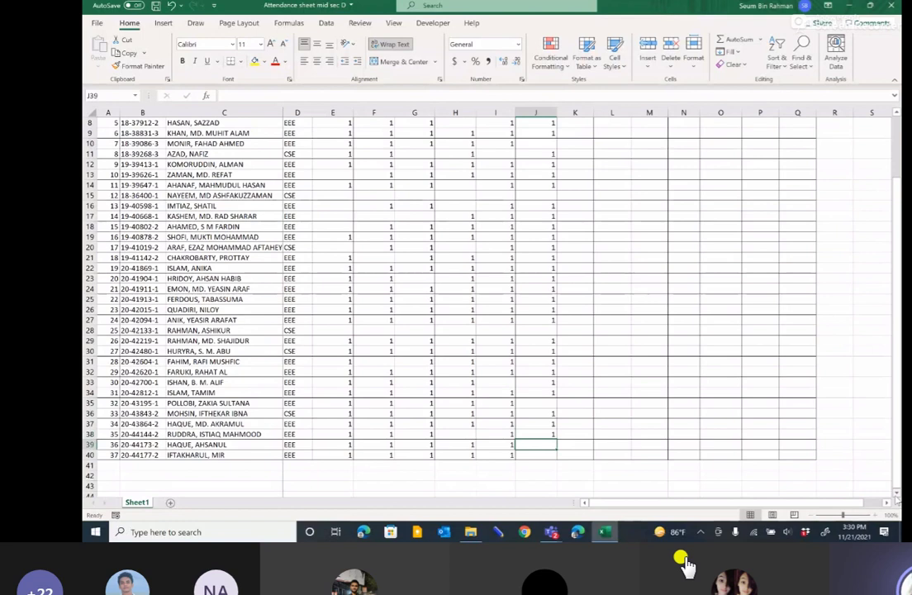
pyautogui.write('1')
pyautogui.press('Return')
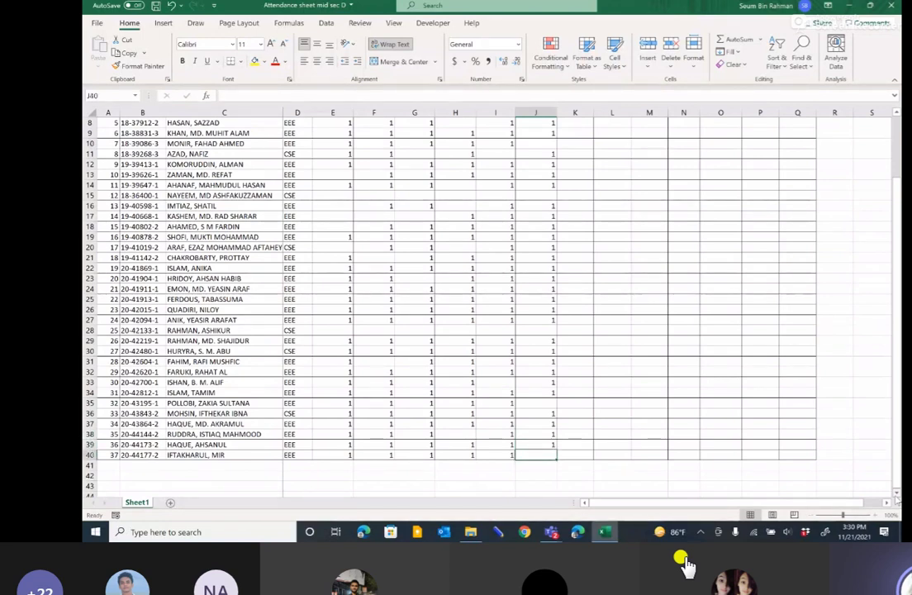
pyautogui.press('Up')
# Review the 21.11.2021 attendance column from the last student row up to cell J1
pyautogui.press('Up')
pyautogui.press('Up')
pyautogui.press('Up')
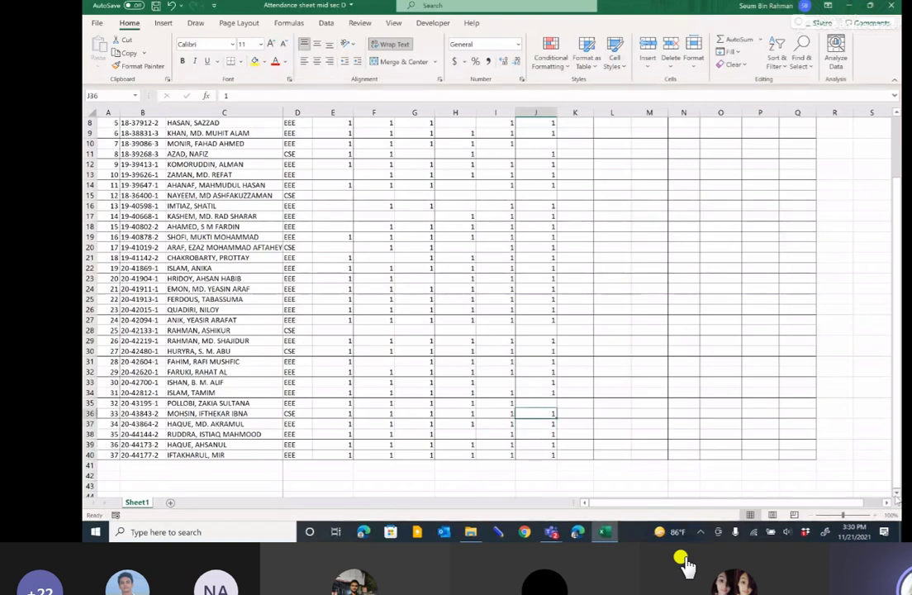
pyautogui.press('Up')
pyautogui.press('Up')
pyautogui.press('Up')
pyautogui.press('Up')
pyautogui.press('Up')
pyautogui.press('Up')
pyautogui.press('Up')
pyautogui.press('Up')
pyautogui.press('Up')
pyautogui.press('Up')
pyautogui.press('Up')
pyautogui.press('Up')
pyautogui.press('Up')
pyautogui.press('Up')
pyautogui.press('Up')
pyautogui.press('Up')
pyautogui.press('Up')
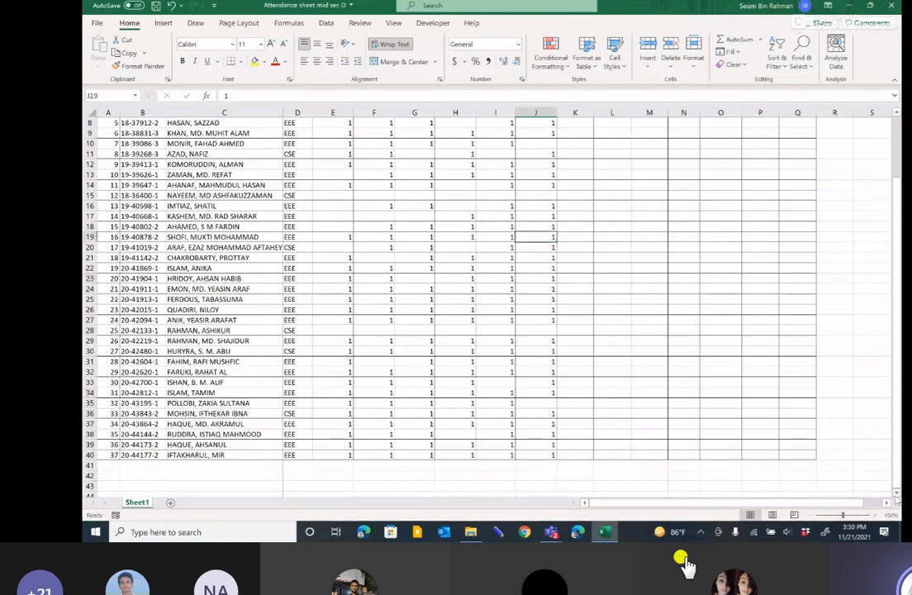
pyautogui.press('Up')
pyautogui.press('Up')
pyautogui.press('Up')
pyautogui.press('Up')
pyautogui.press('Up')
pyautogui.press('Up')
pyautogui.press('Up')
pyautogui.press('Up')
pyautogui.press('Up')
pyautogui.press('Up')
pyautogui.press('Up')
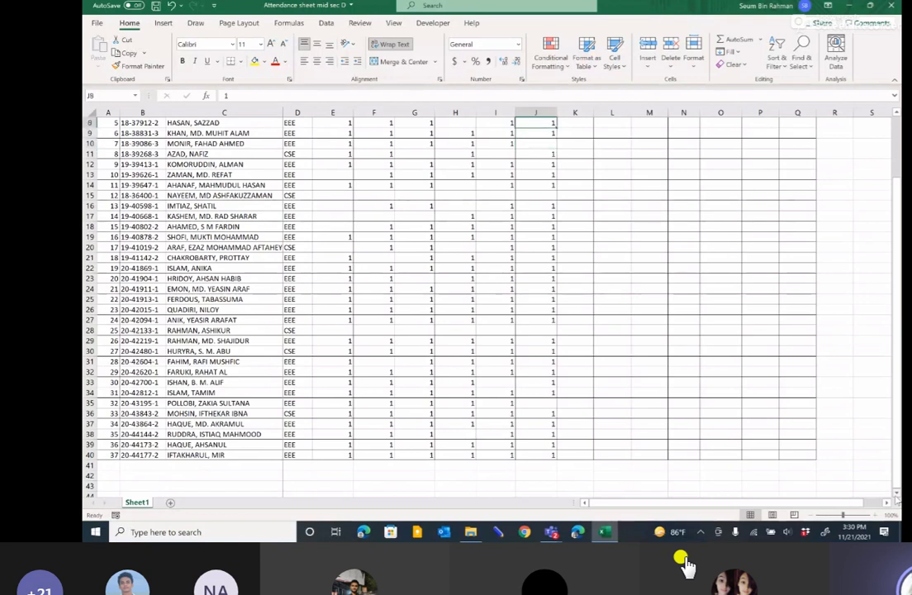
pyautogui.press('Up')
pyautogui.press('Up')
pyautogui.press('Up')
pyautogui.press('Up')
pyautogui.press('Up')
pyautogui.press('Up')
pyautogui.press('Up')
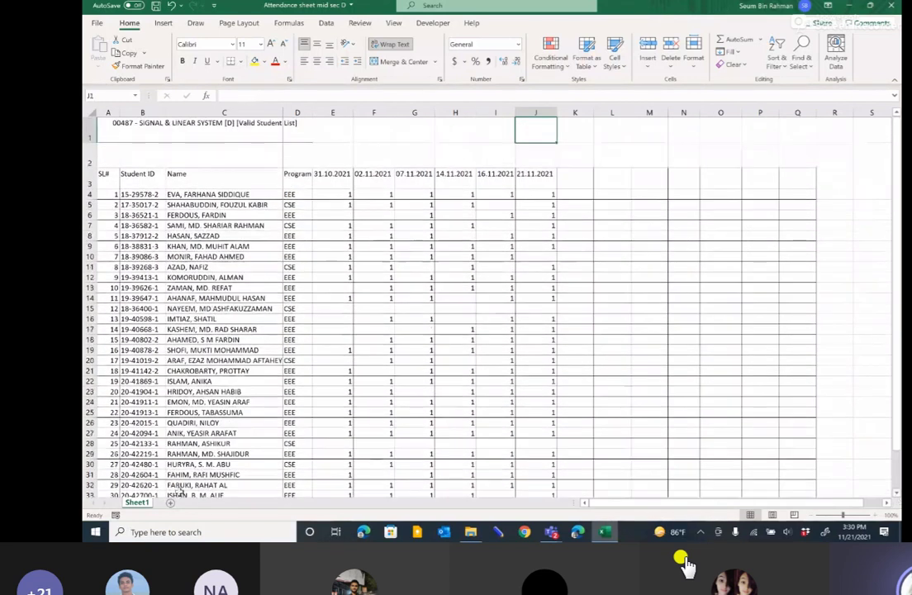